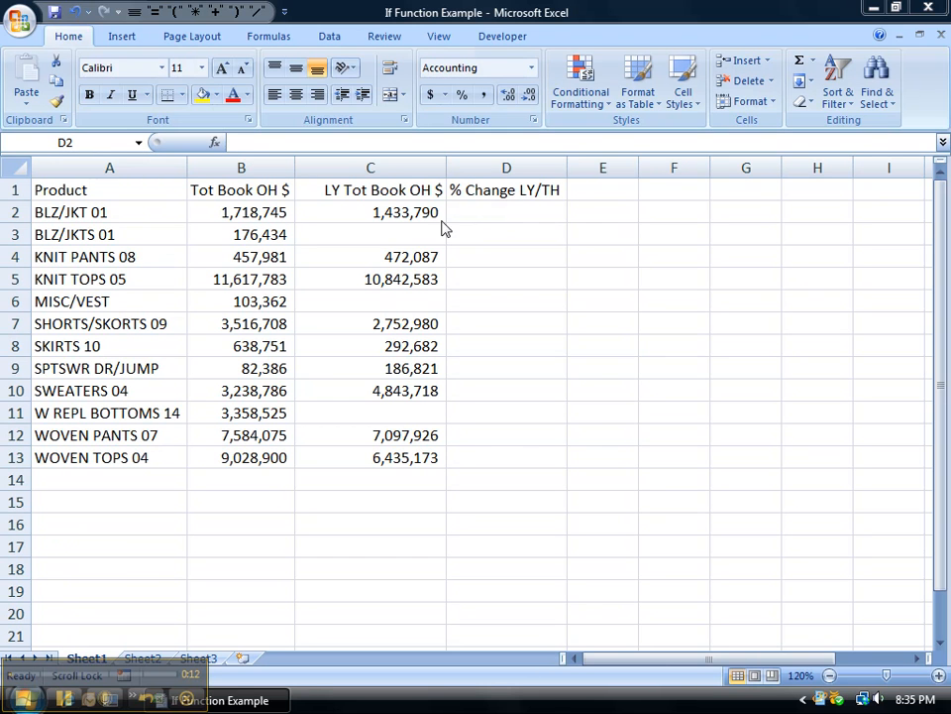
Step: Review the product names in column A and the current and last-year Tot Book OH $ figures in columns B and C
{"action": "left_click", "coordinate": [487, 212]}
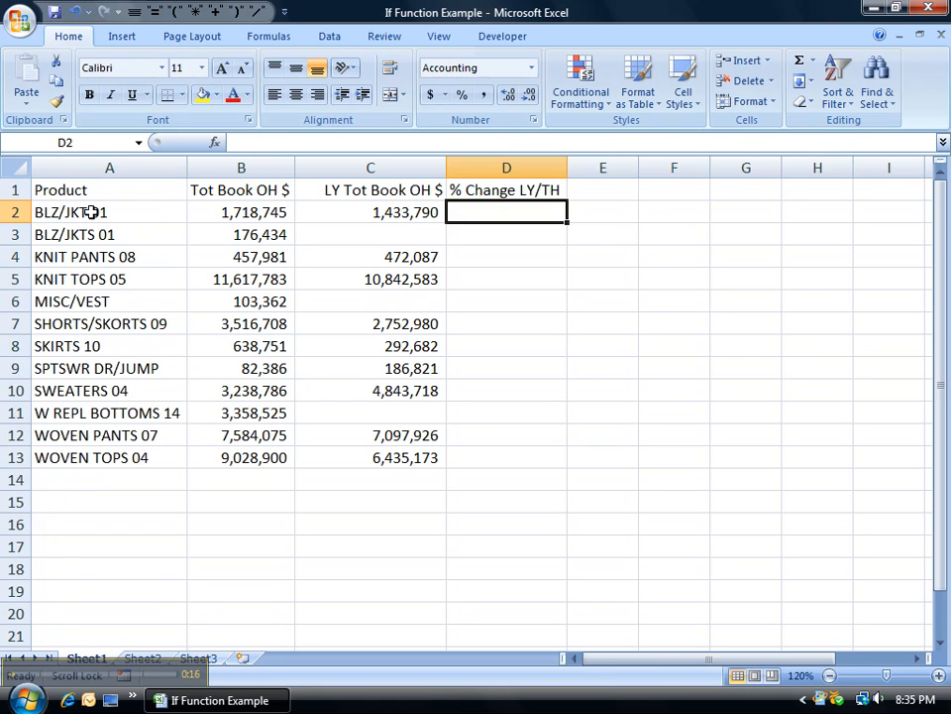
{"action": "left_click_drag", "start_coordinate": [91, 210], "coordinate": [122, 454]}
{"action": "left_click", "coordinate": [178, 218]}
{"action": "left_click", "coordinate": [229, 212]}
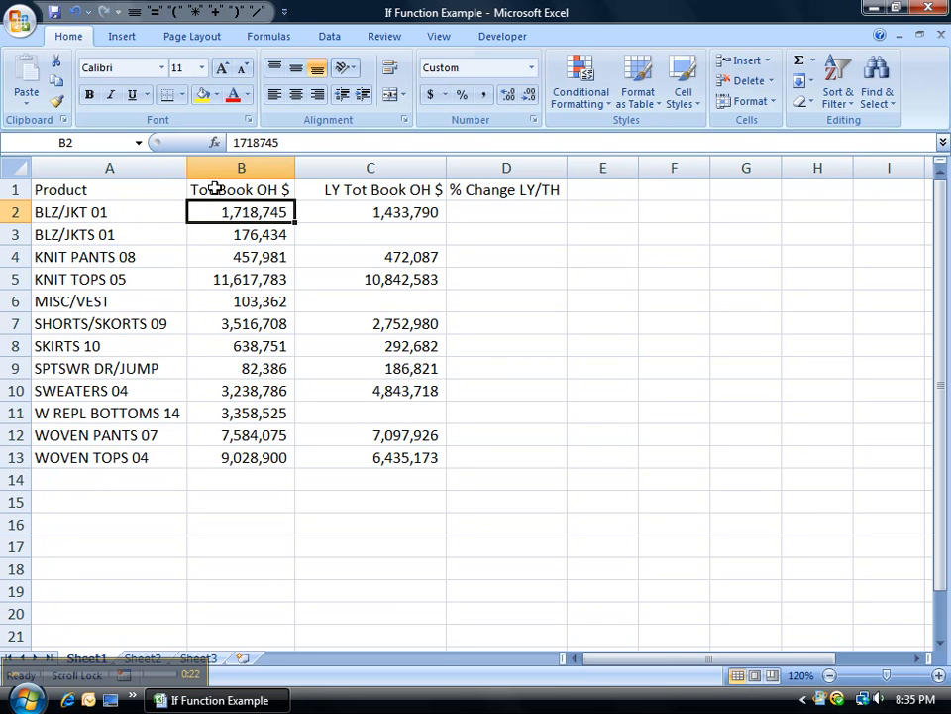
{"action": "left_click", "coordinate": [358, 212]}
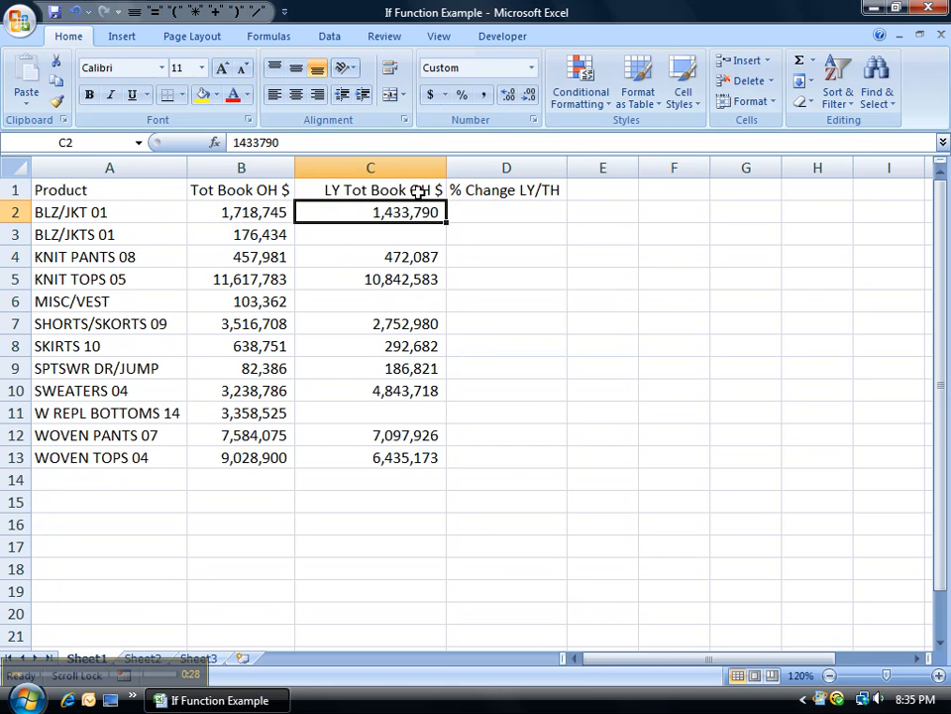
{"action": "left_click", "coordinate": [256, 213]}
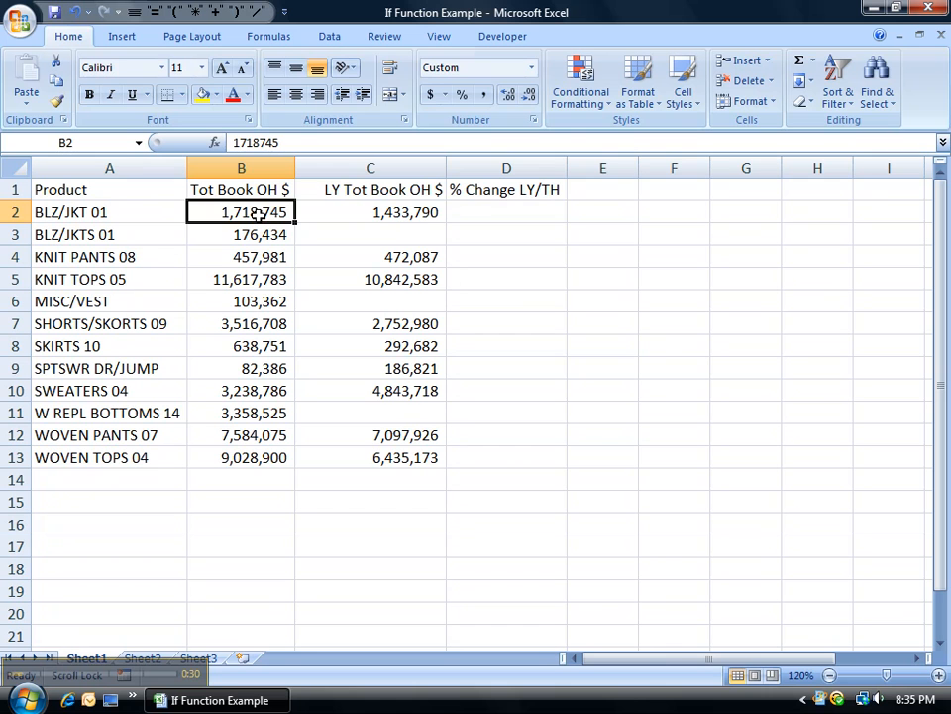
{"action": "left_click", "coordinate": [374, 212]}
Step: Enter the percent change formula =(B2-C2)/C2 in cell D2
{"action": "left_click", "coordinate": [496, 213]}
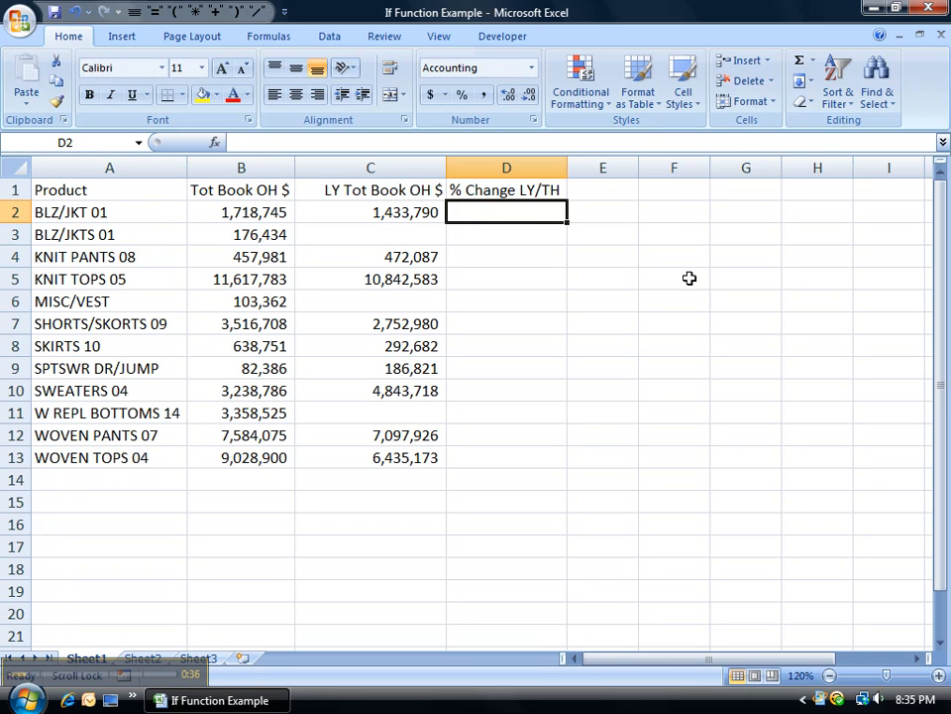
{"action": "type", "text": "="}
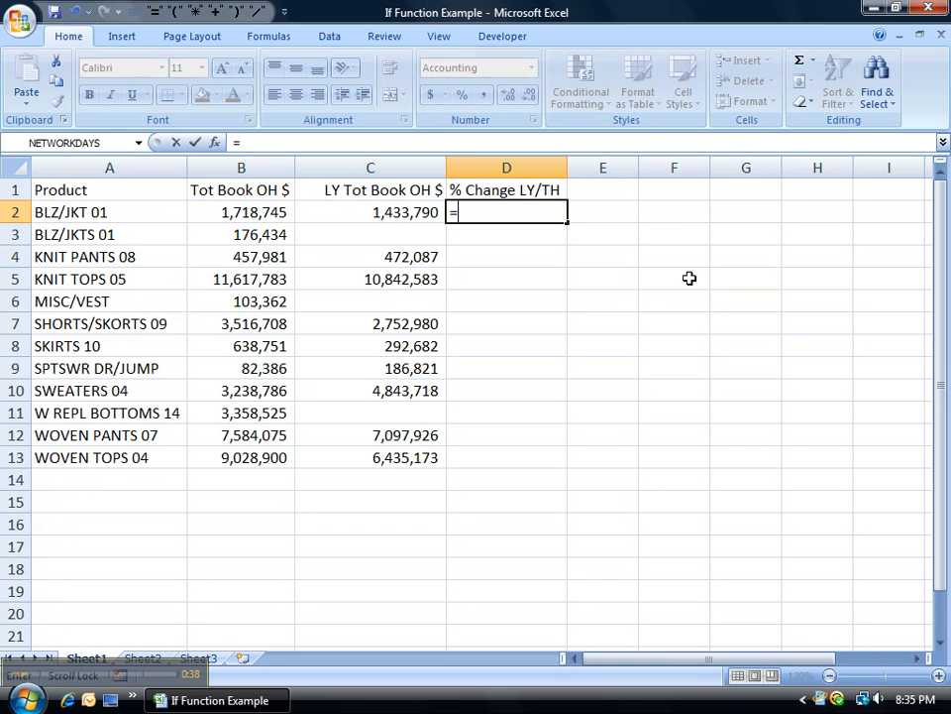
{"action": "type", "text": "("}
{"action": "left_click", "coordinate": [236, 213]}
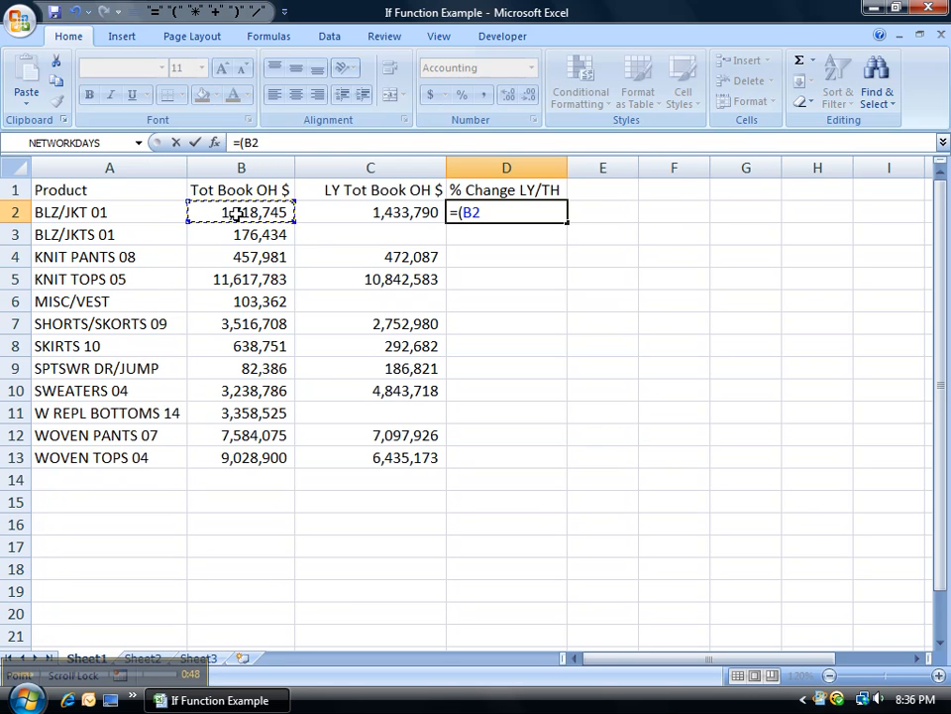
{"action": "type", "text": "-"}
{"action": "left_click", "coordinate": [401, 210]}
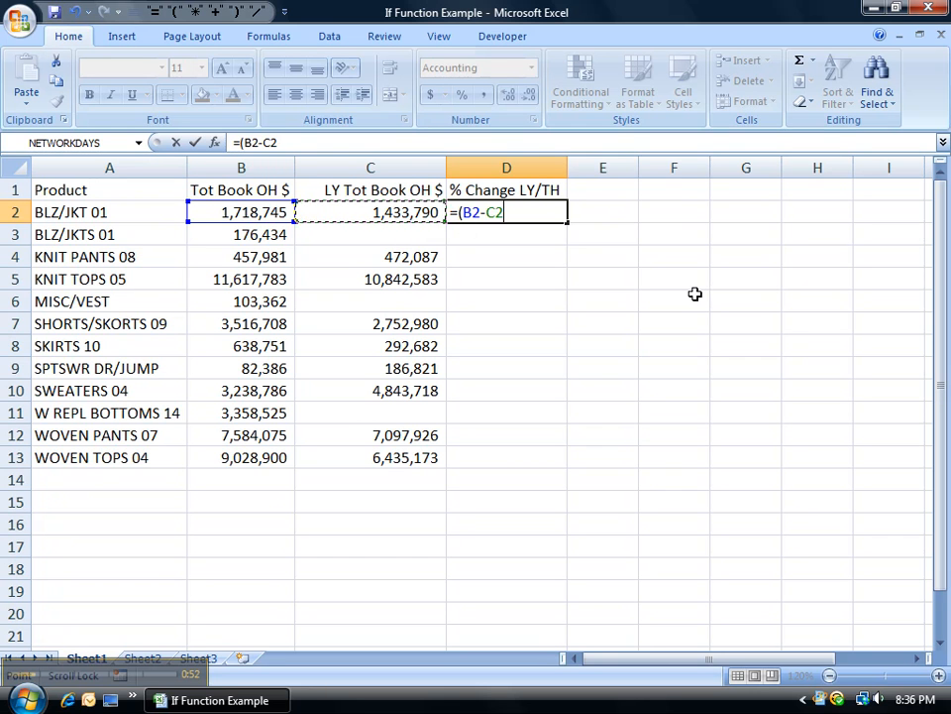
{"action": "type", "text": ")/"}
{"action": "left_click", "coordinate": [370, 210]}
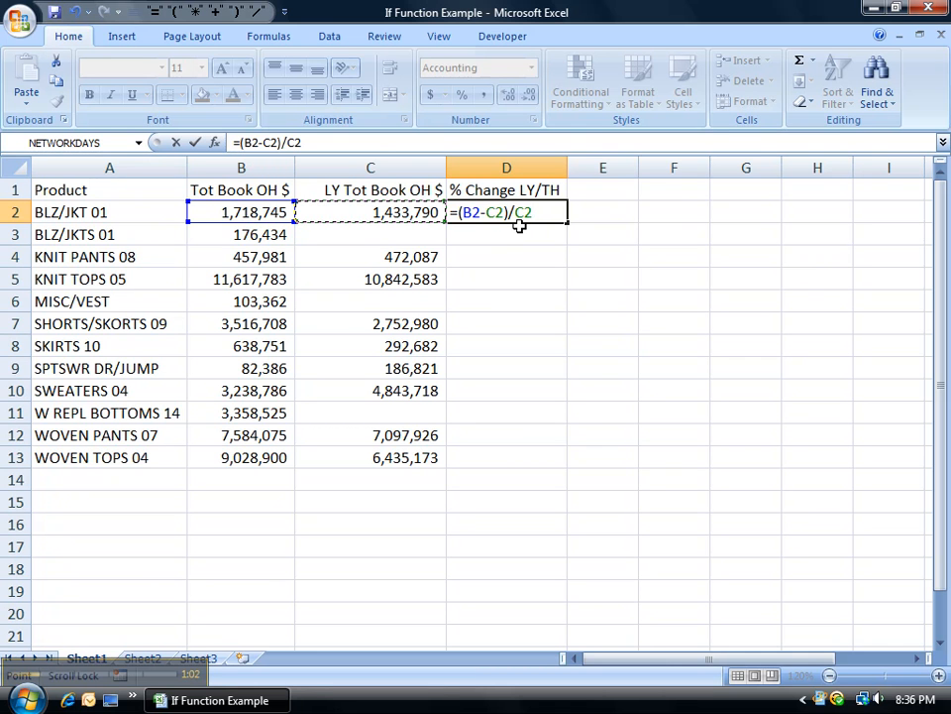
{"action": "left_click", "coordinate": [196, 143]}
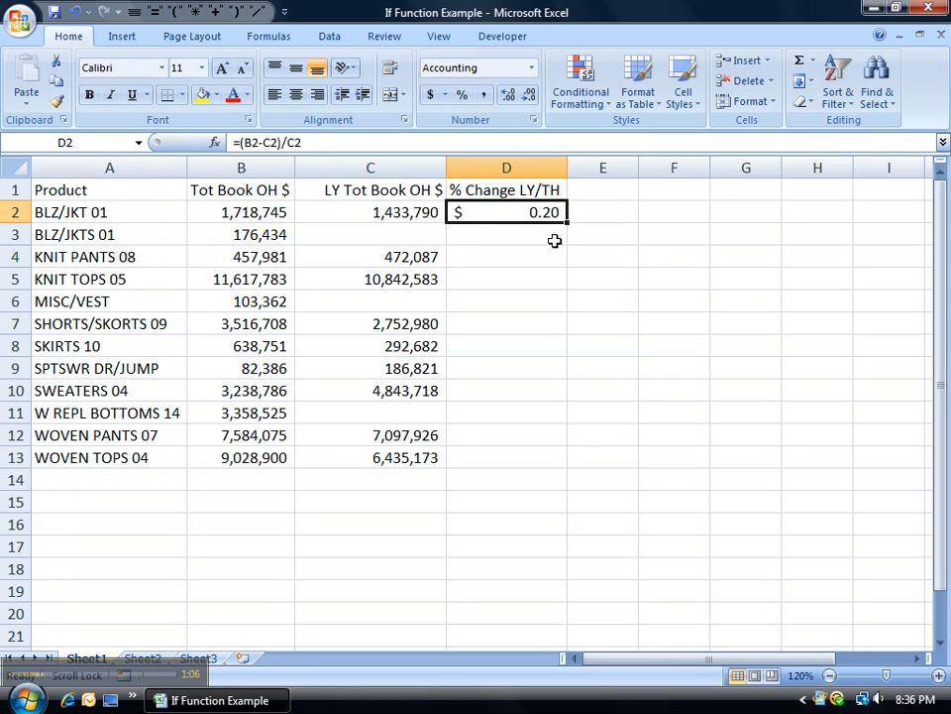
Step: Format D2 as a percentage and fill its formula down through D13
{"action": "left_click", "coordinate": [460, 99]}
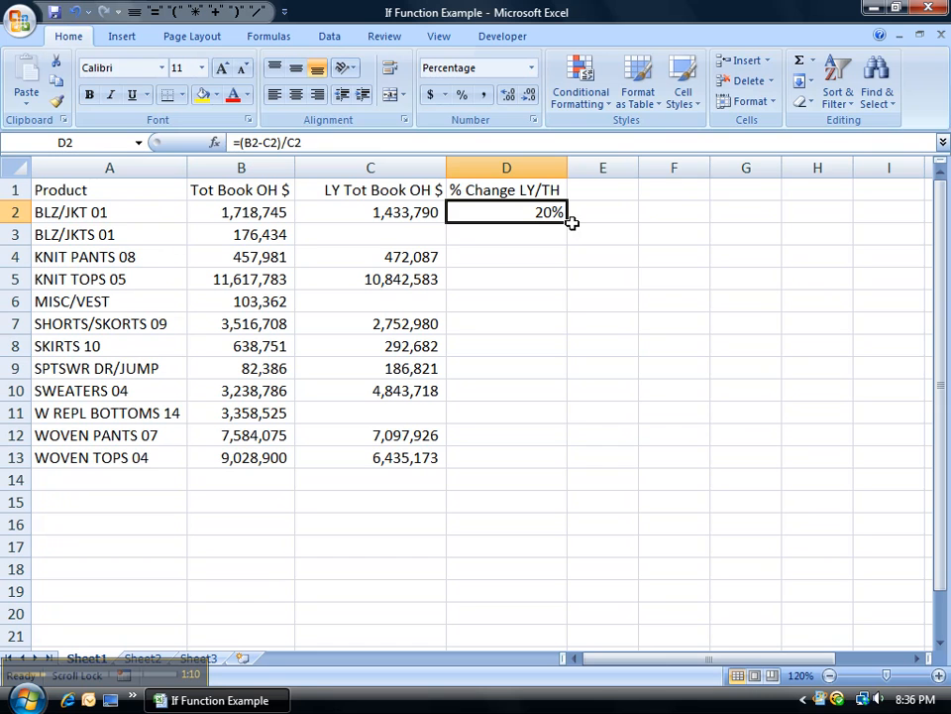
{"action": "left_click_drag", "start_coordinate": [565, 223], "coordinate": [561, 456]}
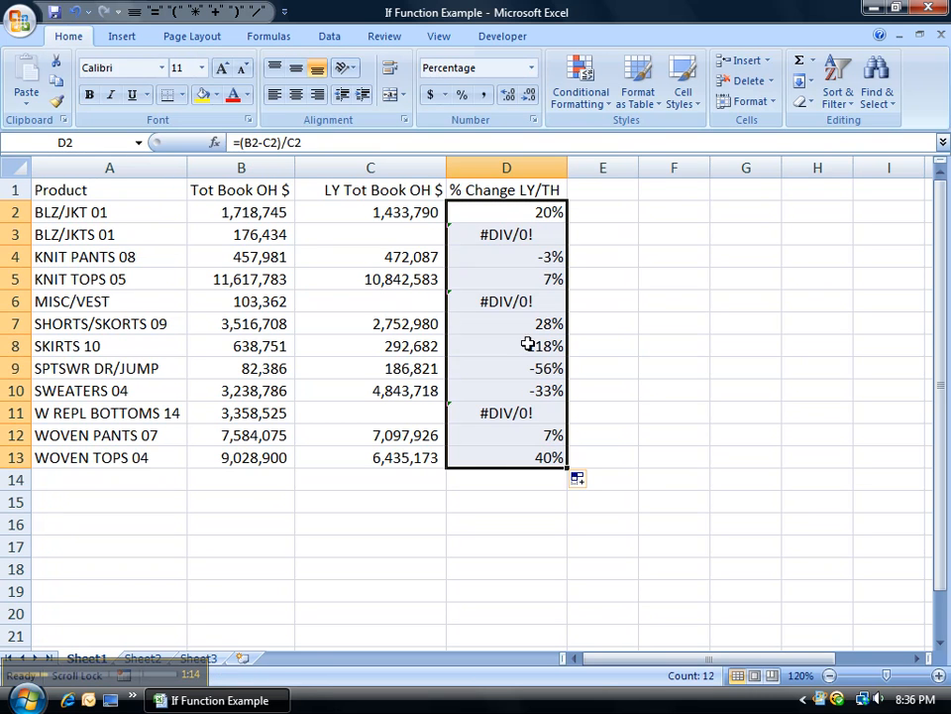
Step: Inspect the formulas in the error cells D3, D6 and D11 of the % Change LY/TH column
{"action": "left_click", "coordinate": [504, 236]}
{"action": "left_click", "coordinate": [510, 300]}
{"action": "left_click", "coordinate": [523, 412]}
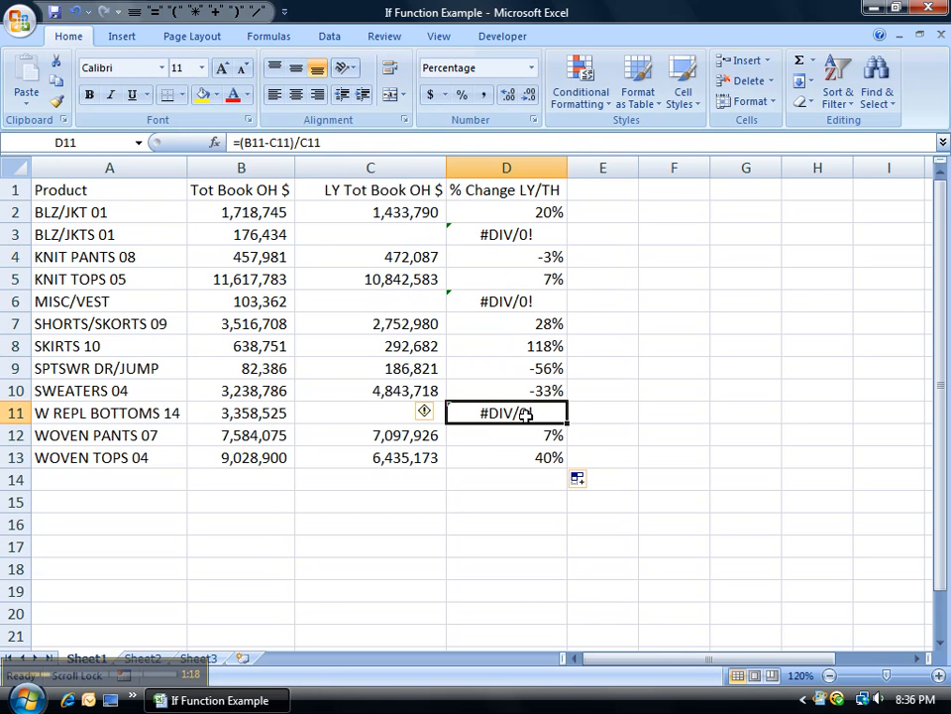
{"action": "left_click", "coordinate": [493, 236]}
{"action": "left_click", "coordinate": [511, 302]}
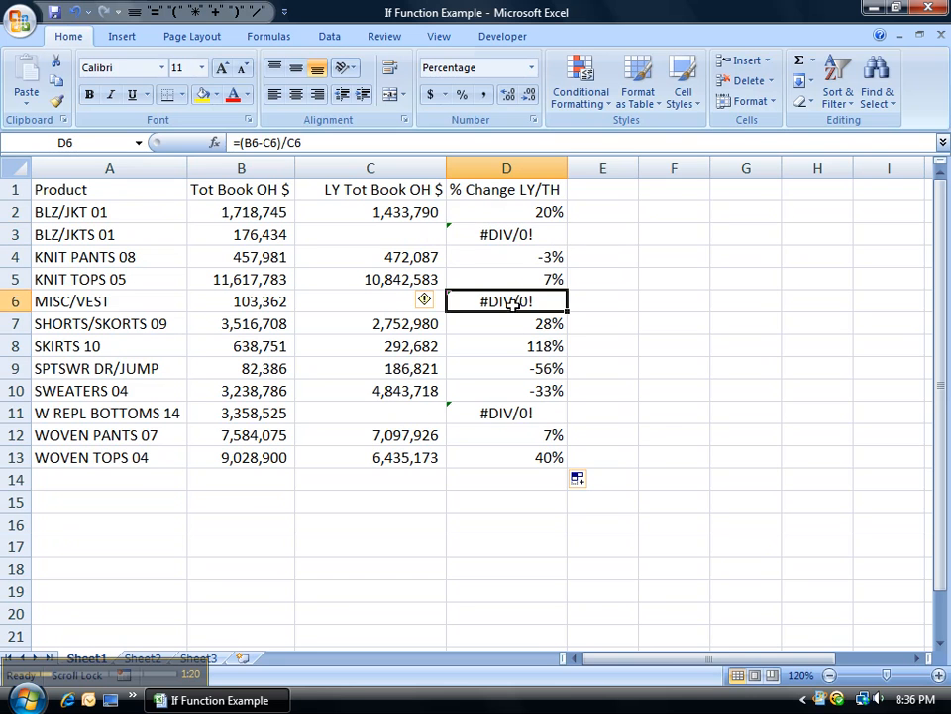
{"action": "left_click", "coordinate": [510, 407]}
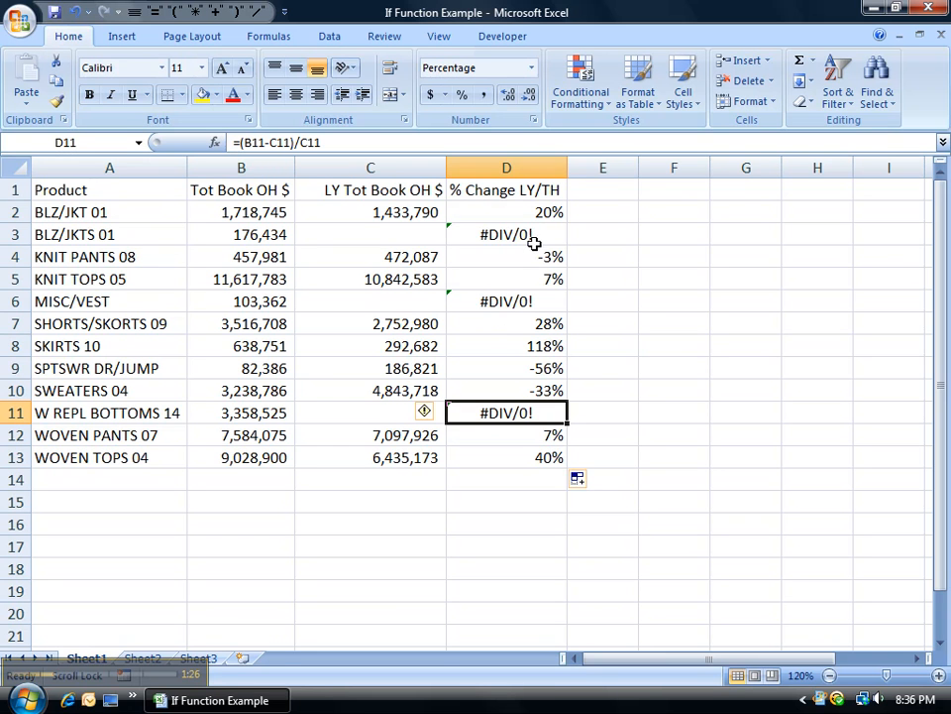
Step: Compare the percent change formulas in D2 and D3 with the last-year values in C2 and C3 they divide by
{"action": "left_click", "coordinate": [492, 212]}
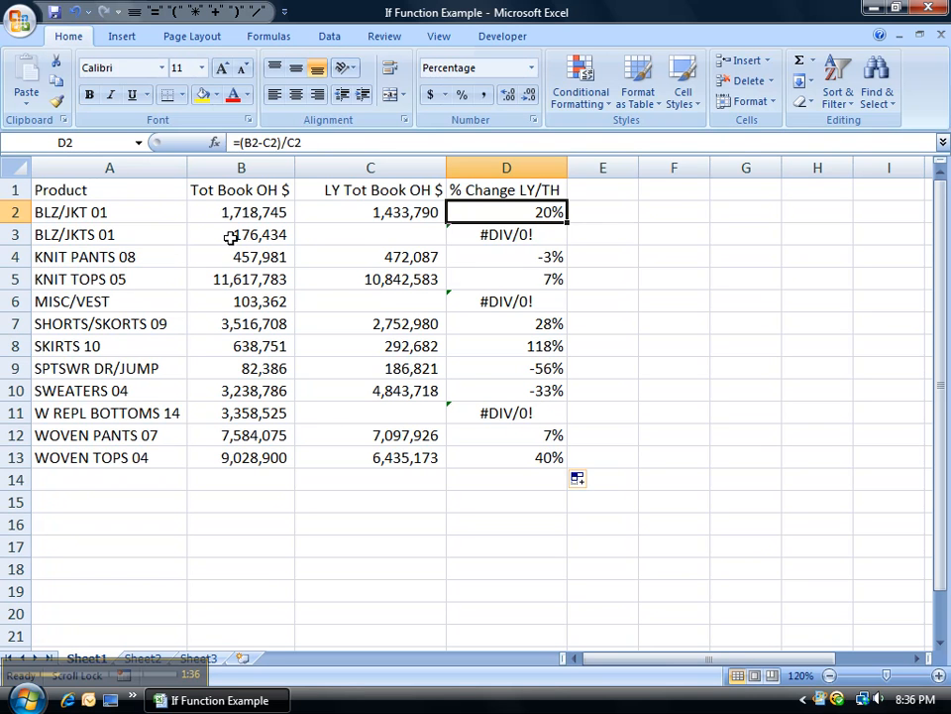
{"action": "left_click", "coordinate": [397, 237]}
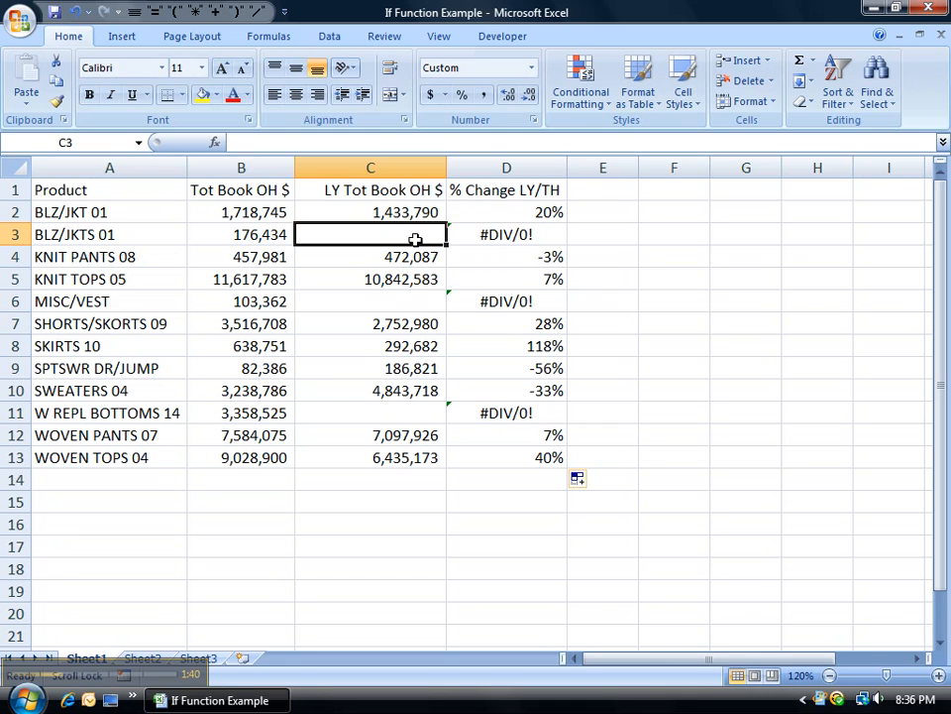
{"action": "left_click", "coordinate": [505, 235]}
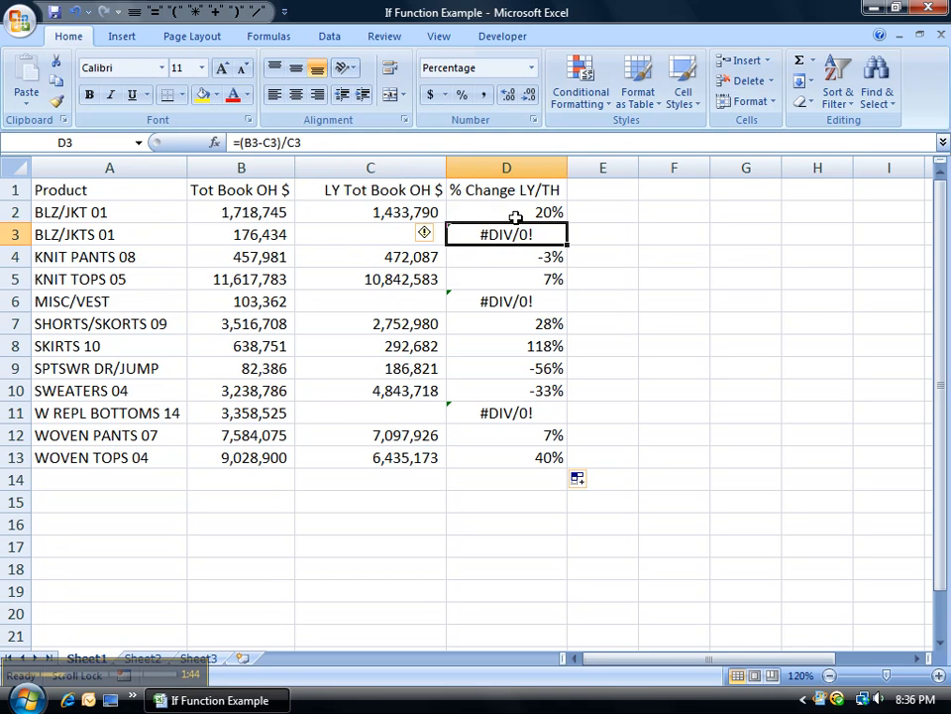
{"action": "left_click", "coordinate": [515, 215]}
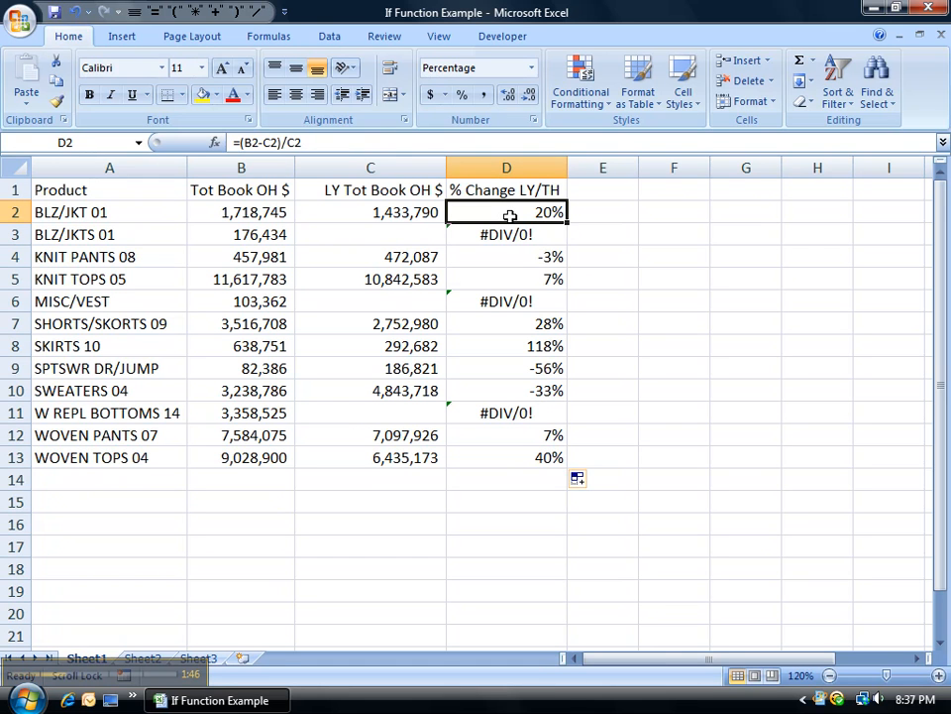
{"action": "left_click", "coordinate": [406, 214]}
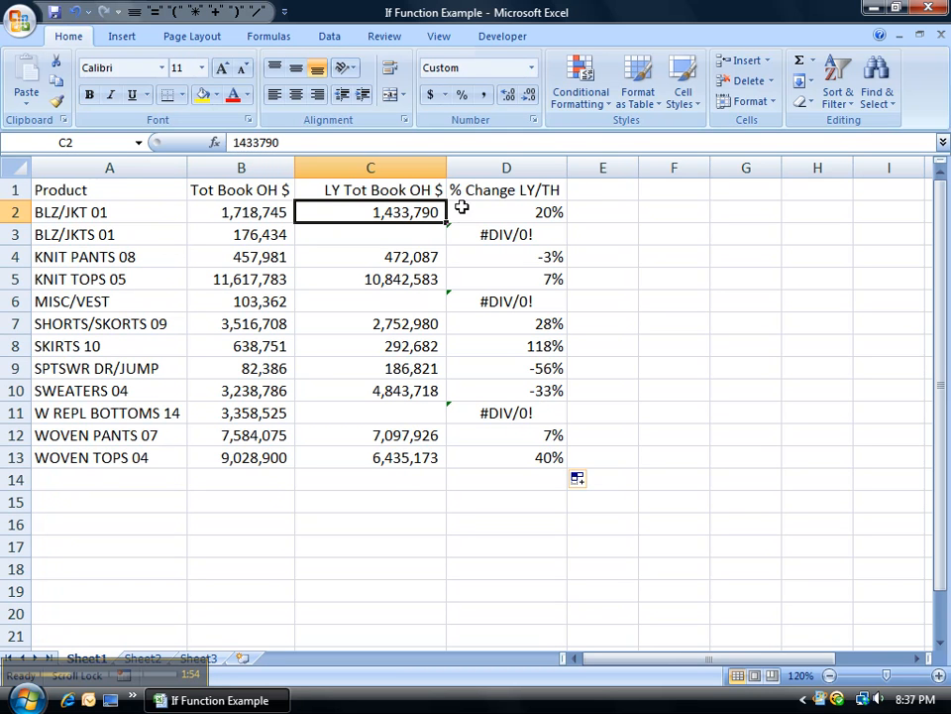
{"action": "left_click", "coordinate": [503, 208]}
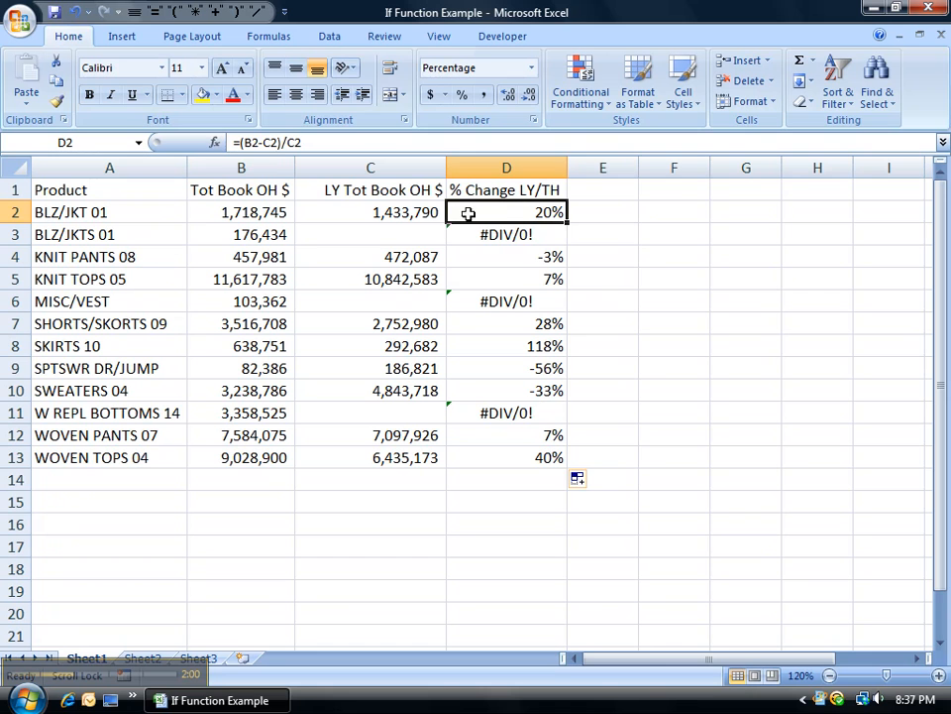
{"action": "left_click", "coordinate": [401, 213]}
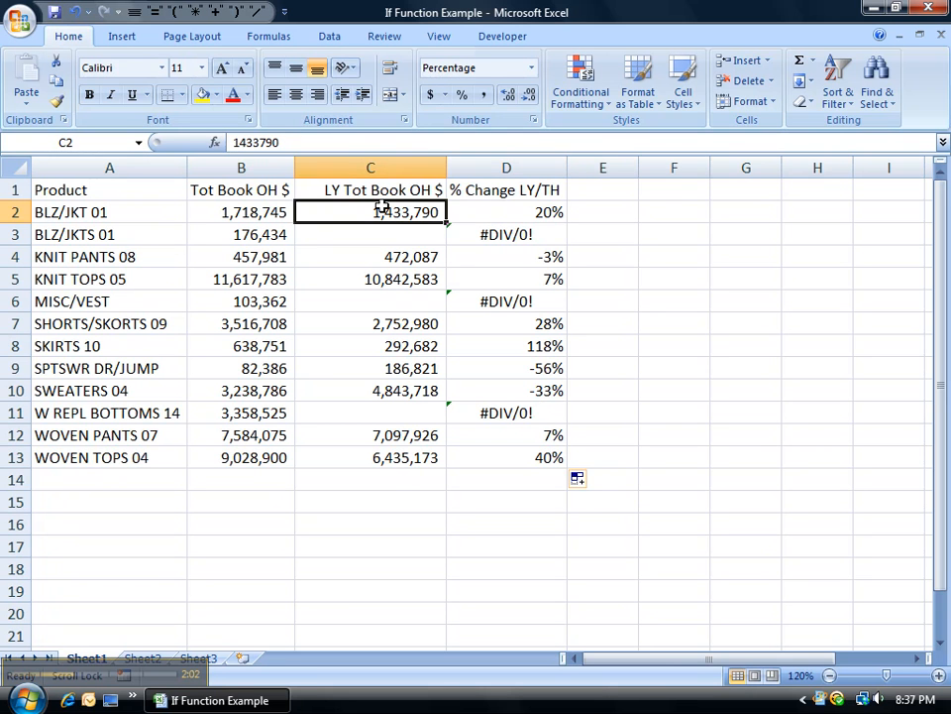
{"action": "left_click", "coordinate": [461, 209]}
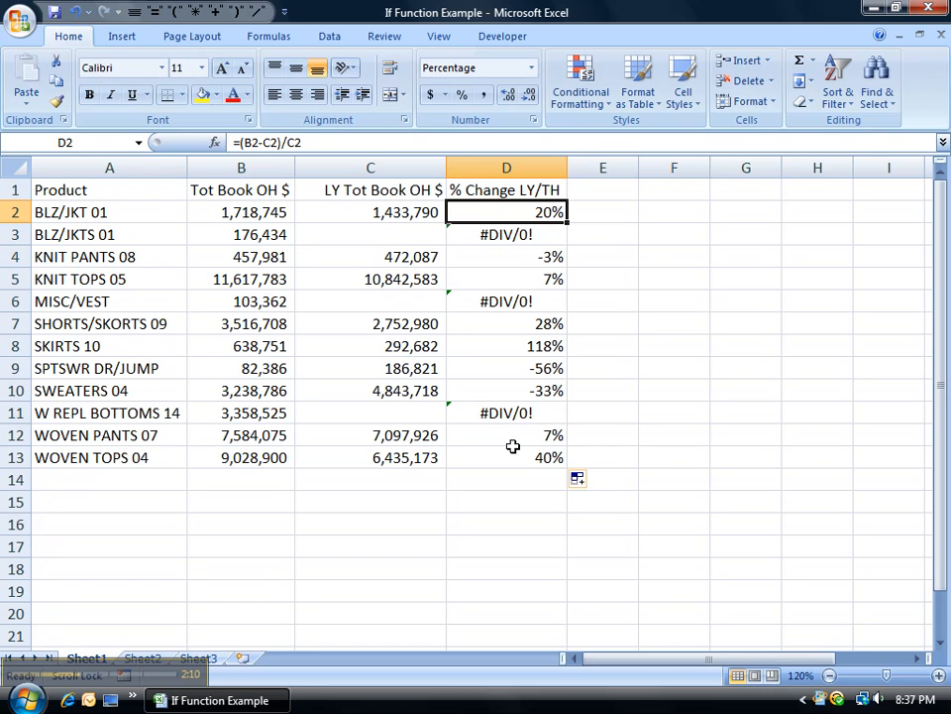
Step: Edit the formula in D2 to begin with an IF function that uses C2=0 as its logical test
{"action": "double_click", "coordinate": [524, 212]}
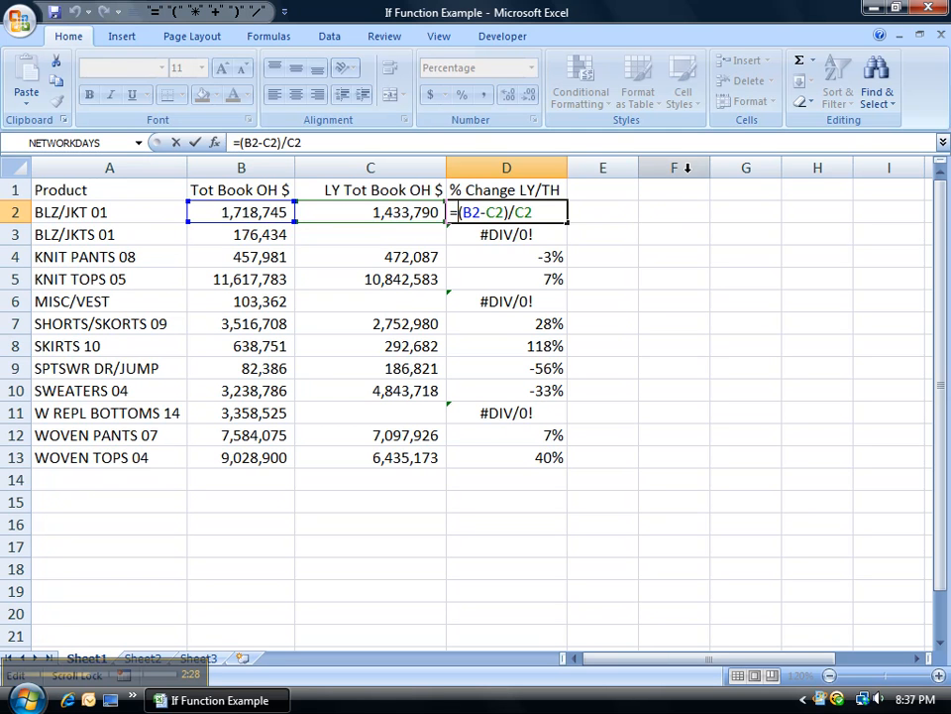
{"action": "type", "text": "IF"}
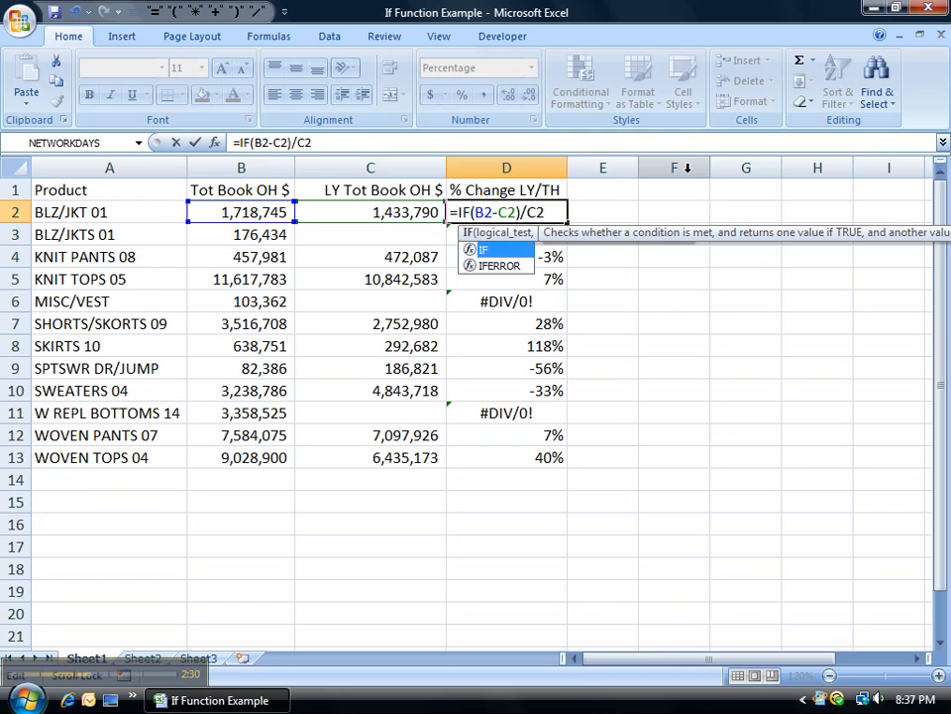
{"action": "type", "text": "("}
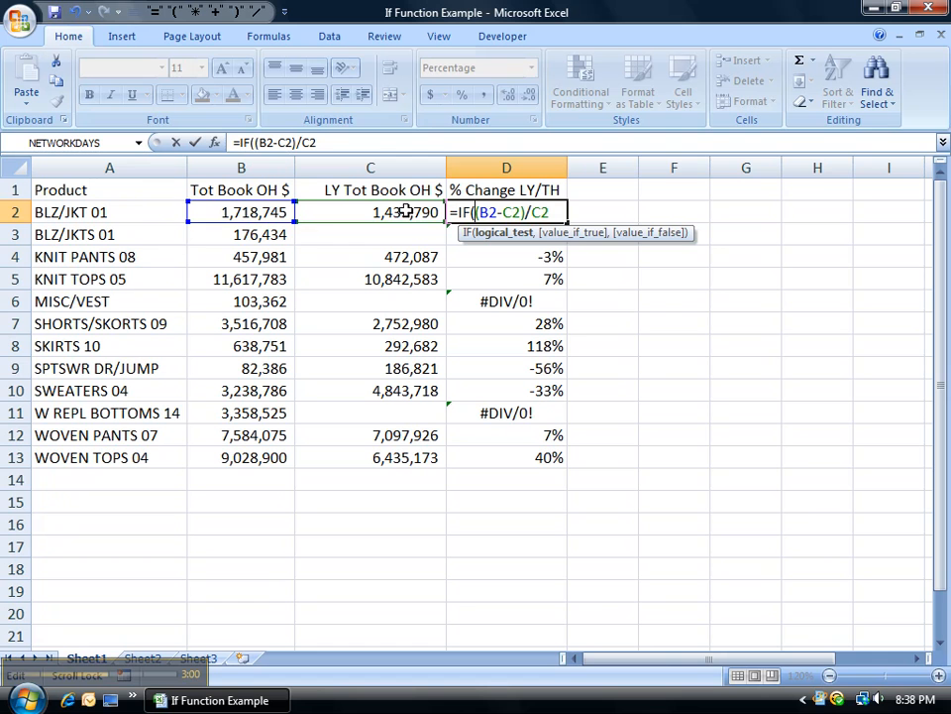
{"action": "left_click", "coordinate": [395, 212]}
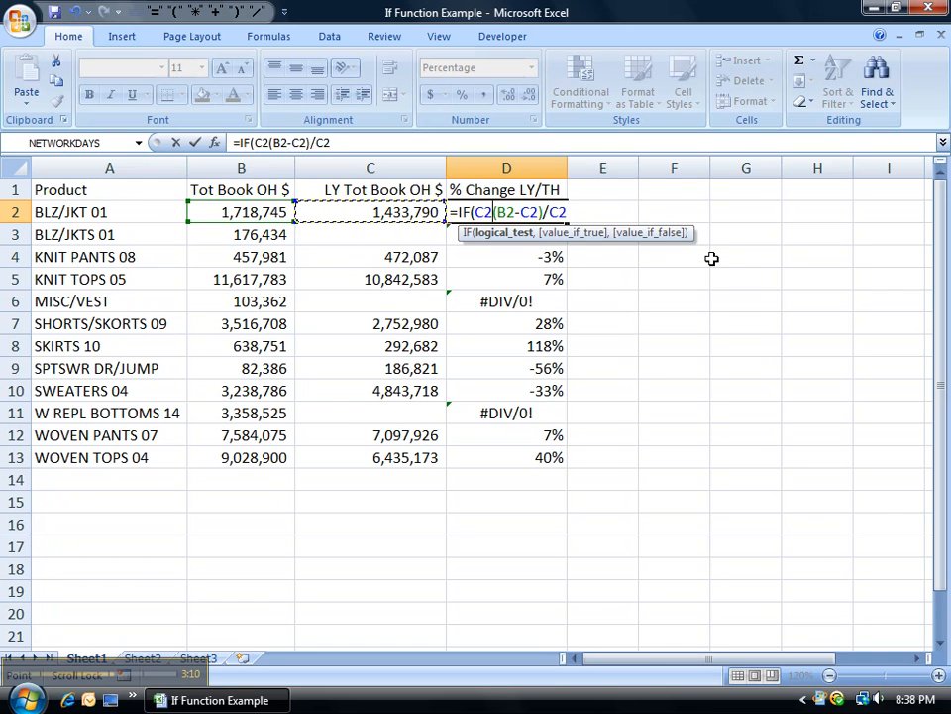
{"action": "type", "text": "="}
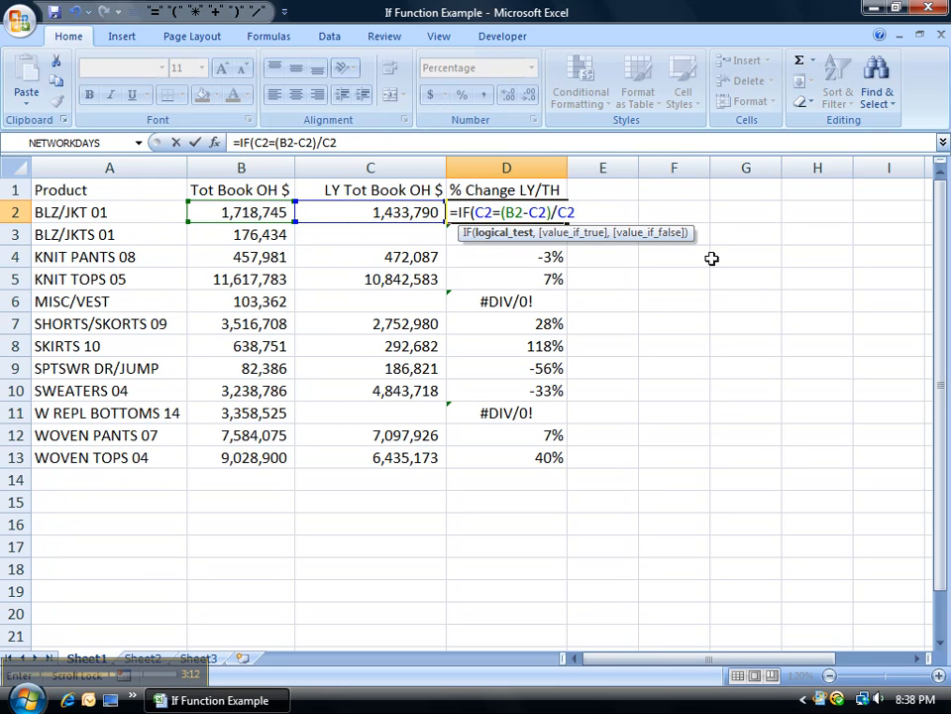
{"action": "type", "text": "0"}
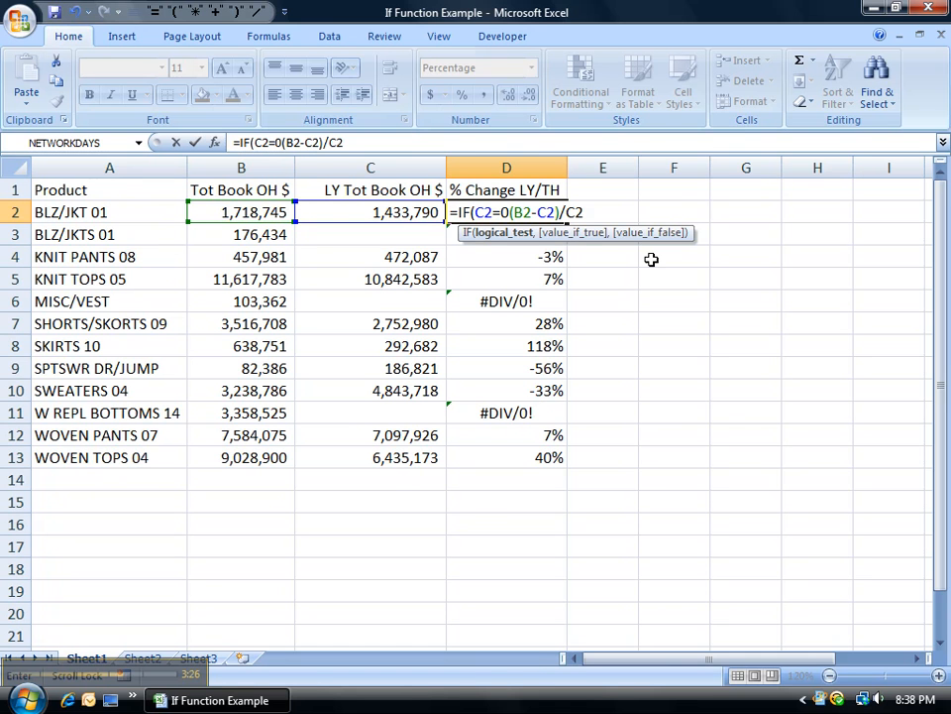
Step: Complete the IF formula in D2 as =IF(C2=0,"N/A",(B2-C2)/C2)
{"action": "type", "text": ","}
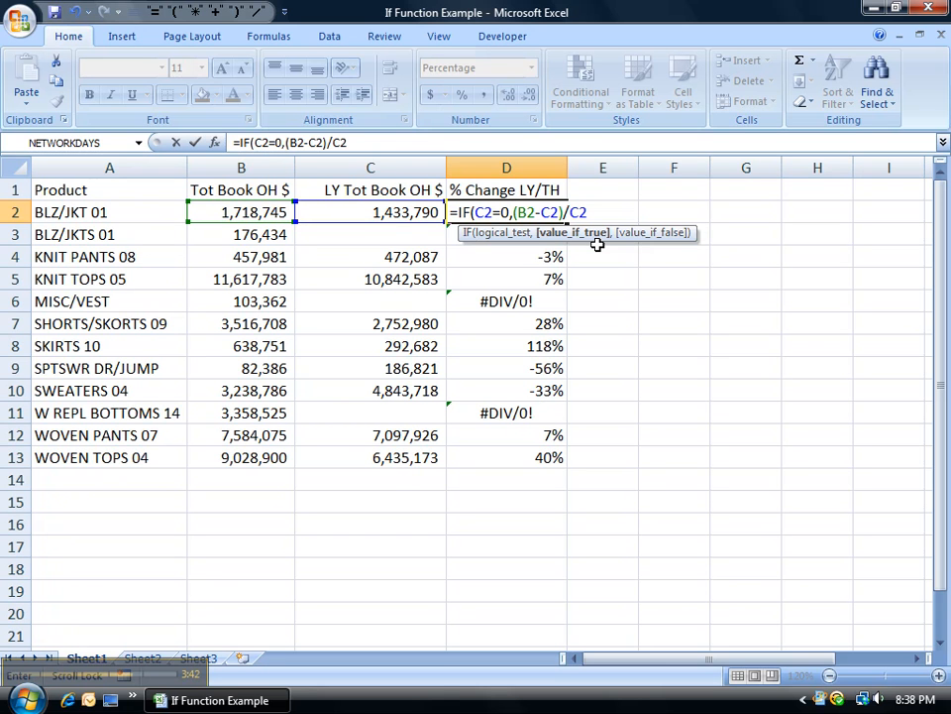
{"action": "type", "text": "\""}
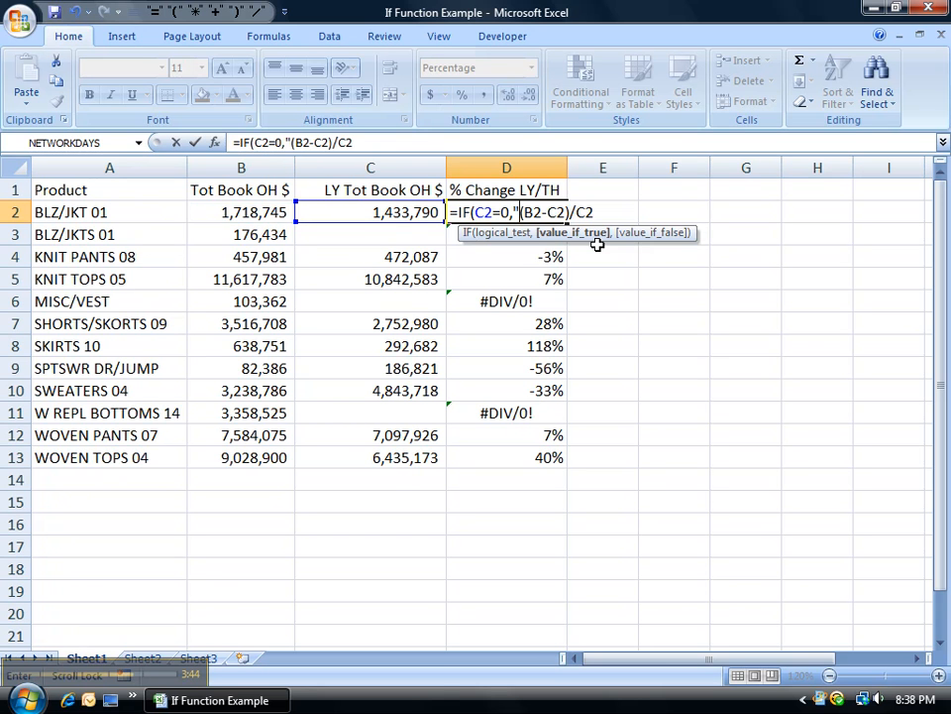
{"action": "type", "text": "N"}
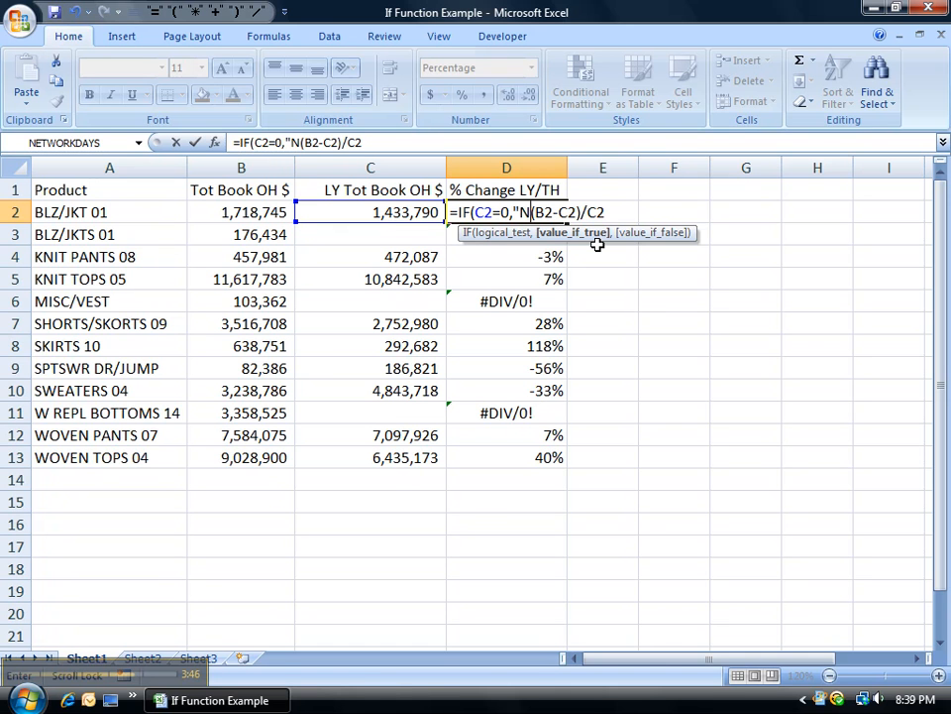
{"action": "type", "text": "/A"}
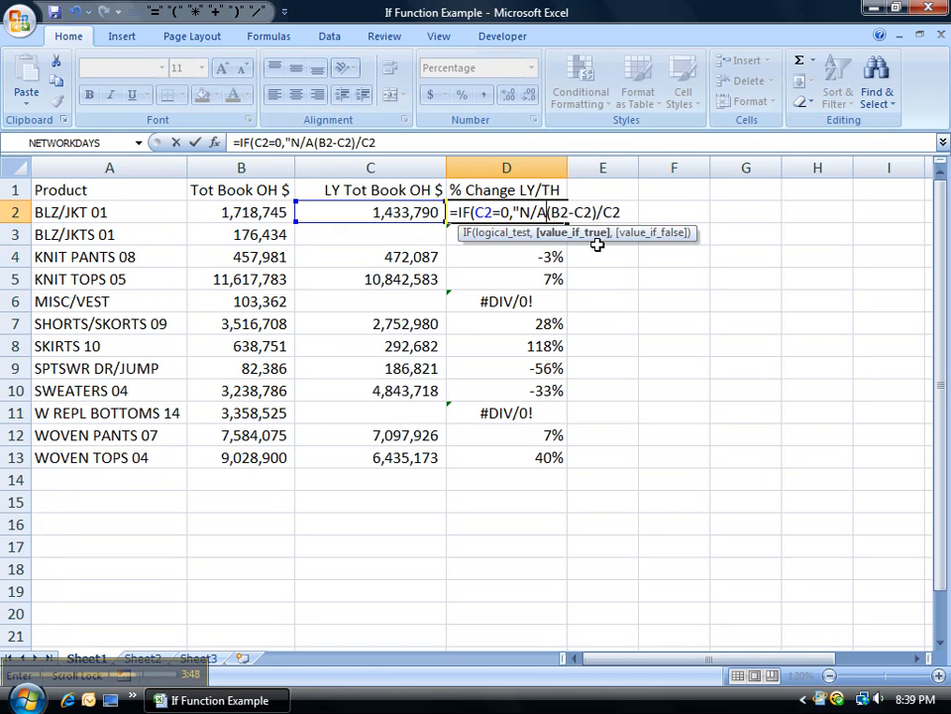
{"action": "type", "text": "\""}
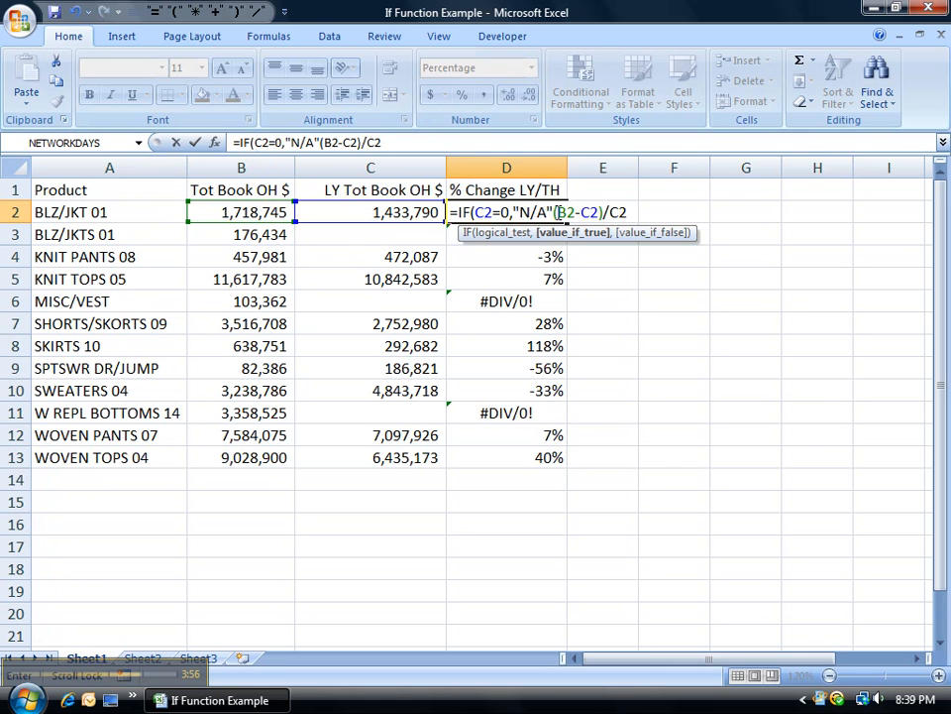
{"action": "type", "text": ","}
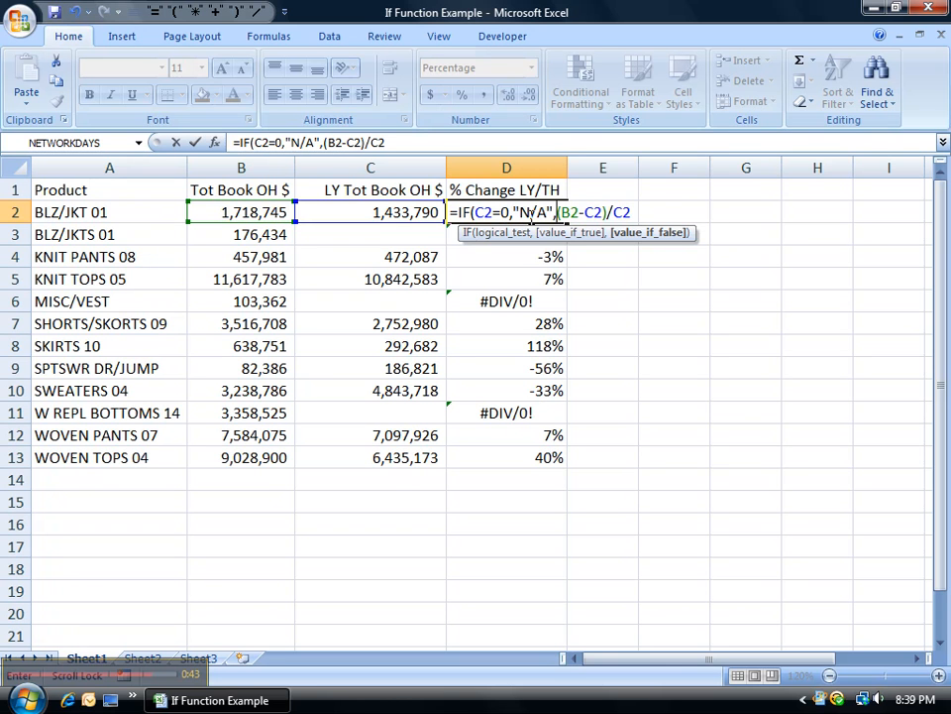
{"action": "left_click", "coordinate": [633, 210]}
{"action": "type", "text": ")"}
{"action": "key", "text": "Return"}
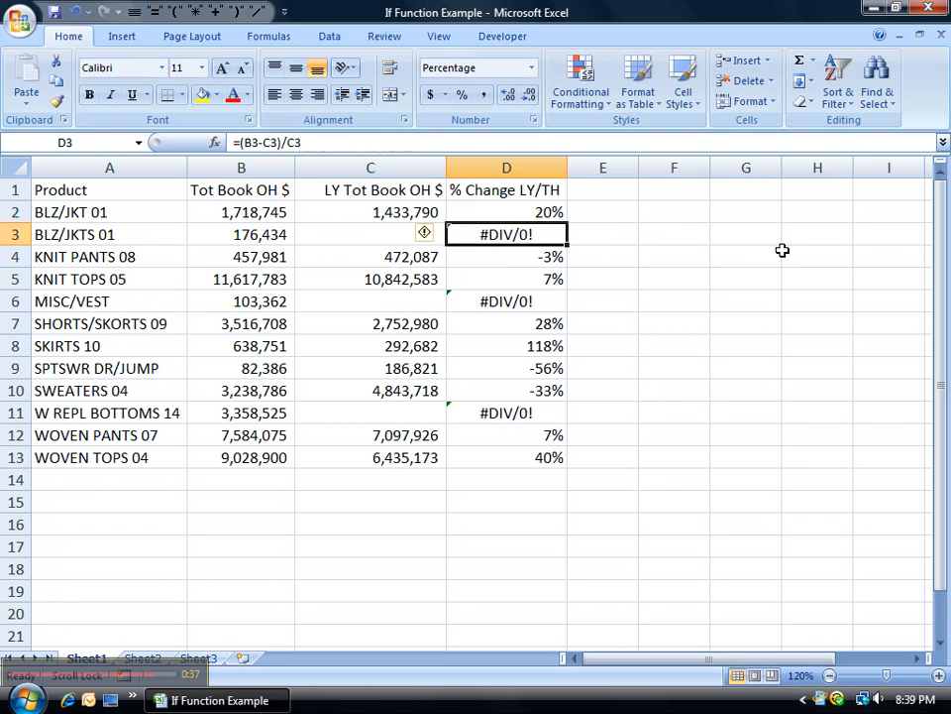
Step: Fill the IF formula from D2 down through D13 and right-align the filled cells
{"action": "left_click", "coordinate": [546, 211]}
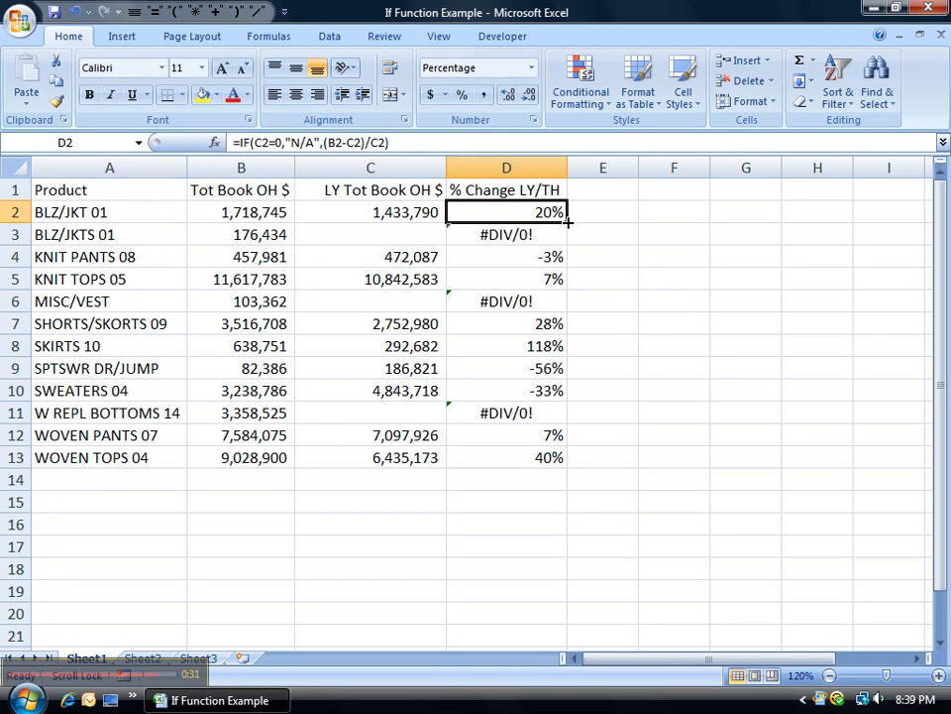
{"action": "left_click_drag", "start_coordinate": [568, 229], "coordinate": [545, 464]}
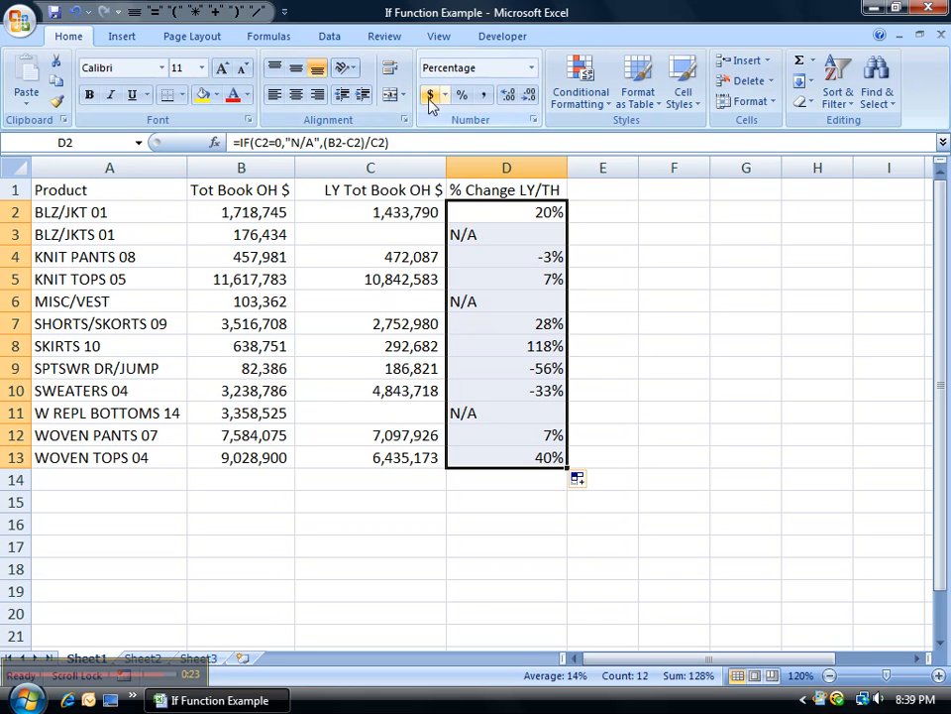
{"action": "left_click", "coordinate": [318, 96]}
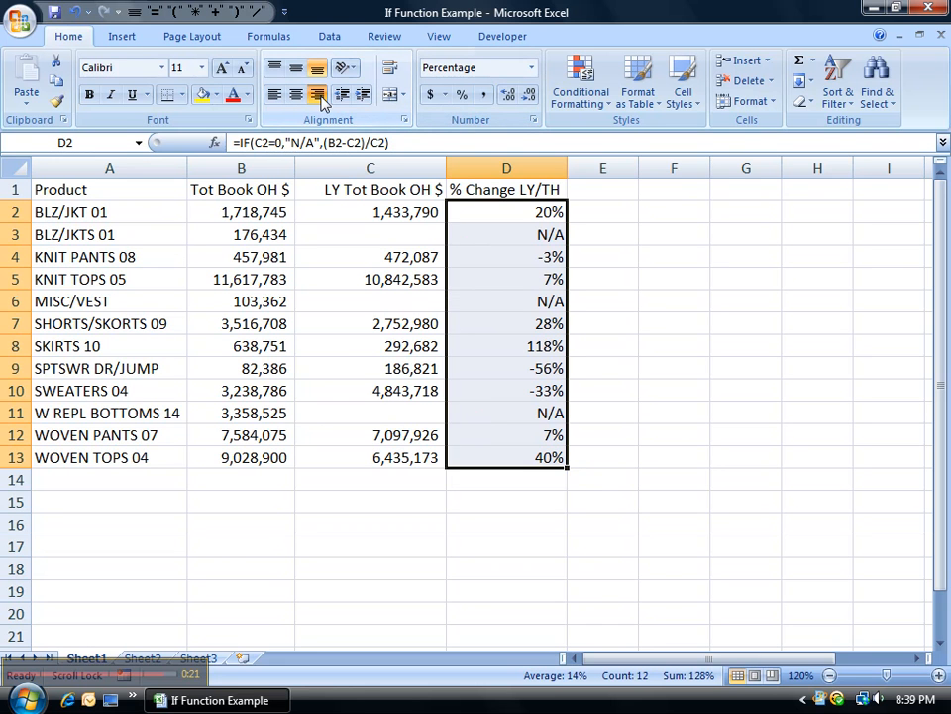